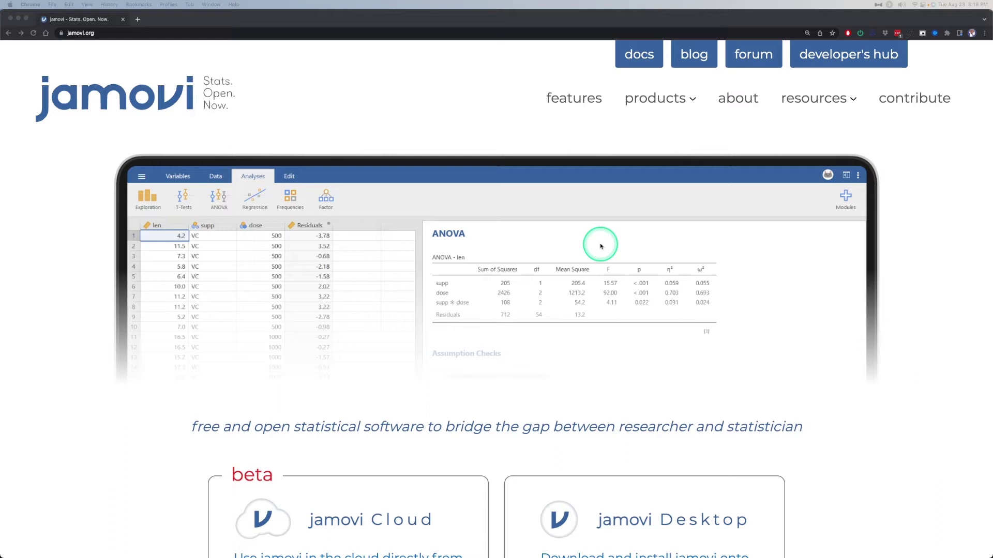
Step: Scroll the jamovi.org homepage to bring the jamovi Cloud and jamovi Desktop cards into view
{"action": "scroll", "coordinate": [595, 247], "scroll_direction": "down", "scroll_amount": 5}
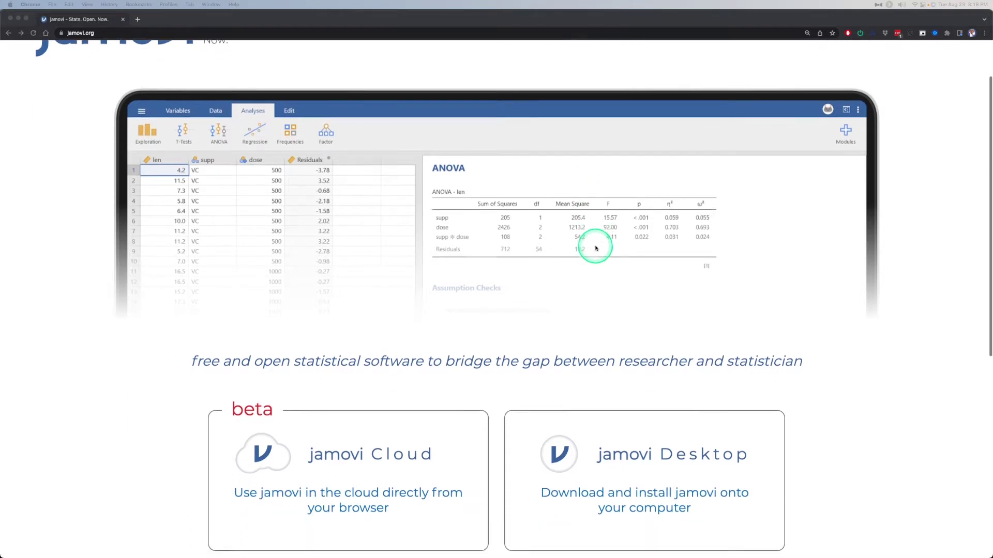
{"action": "scroll", "coordinate": [595, 247], "scroll_direction": "up", "scroll_amount": 2}
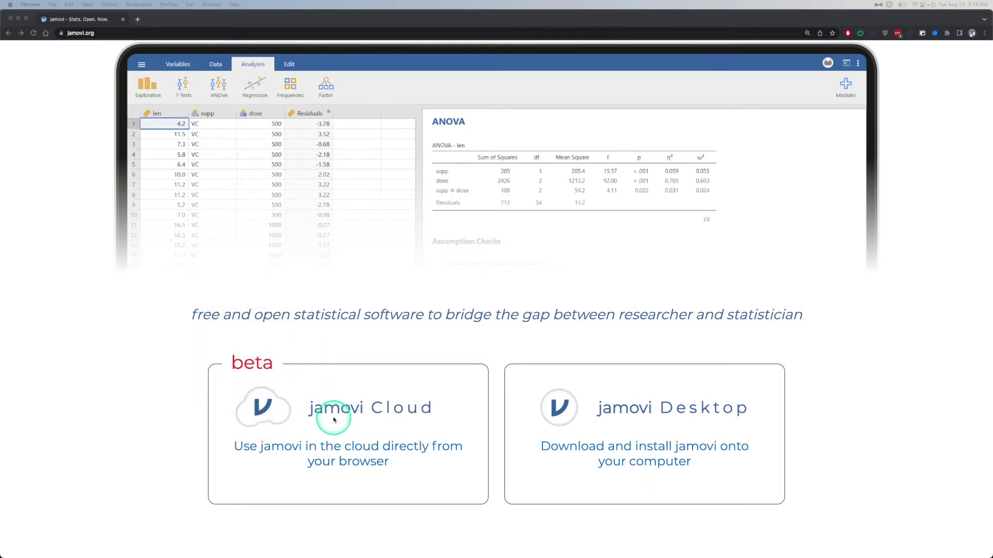
Step: Go to the jamovi Cloud beta page from its homepage card and scroll down to the Start button
{"action": "left_click", "coordinate": [361, 410]}
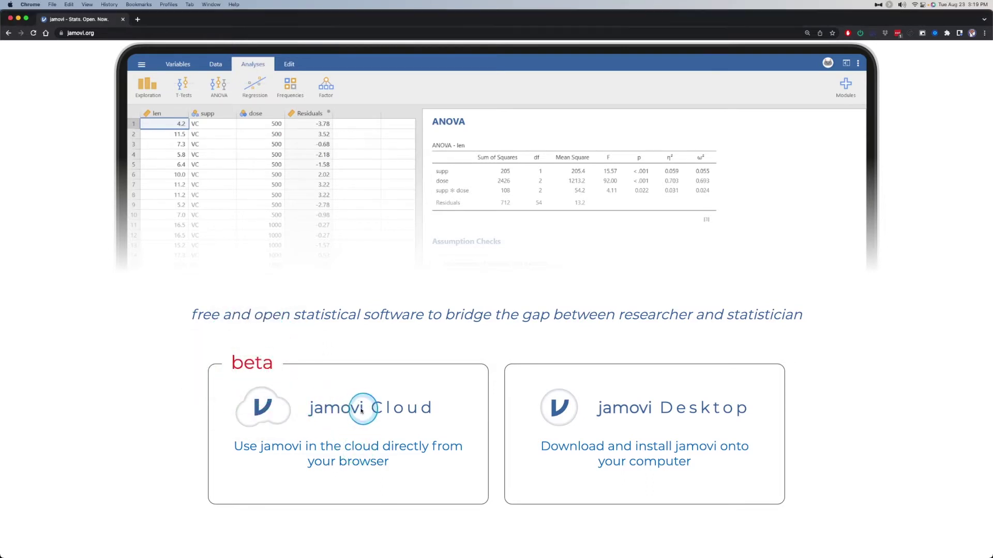
{"action": "left_click", "coordinate": [307, 408]}
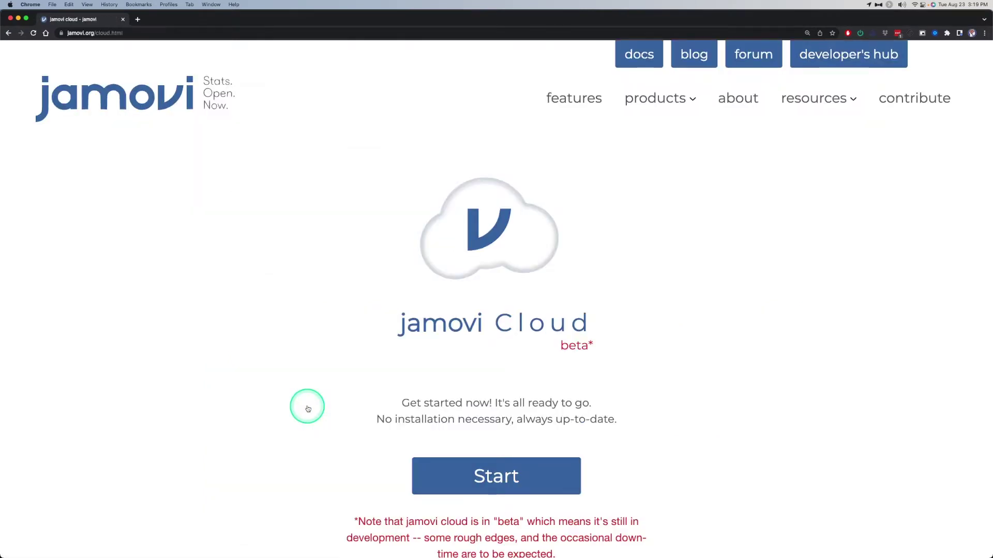
{"action": "scroll", "coordinate": [308, 408], "scroll_direction": "down", "scroll_amount": 3}
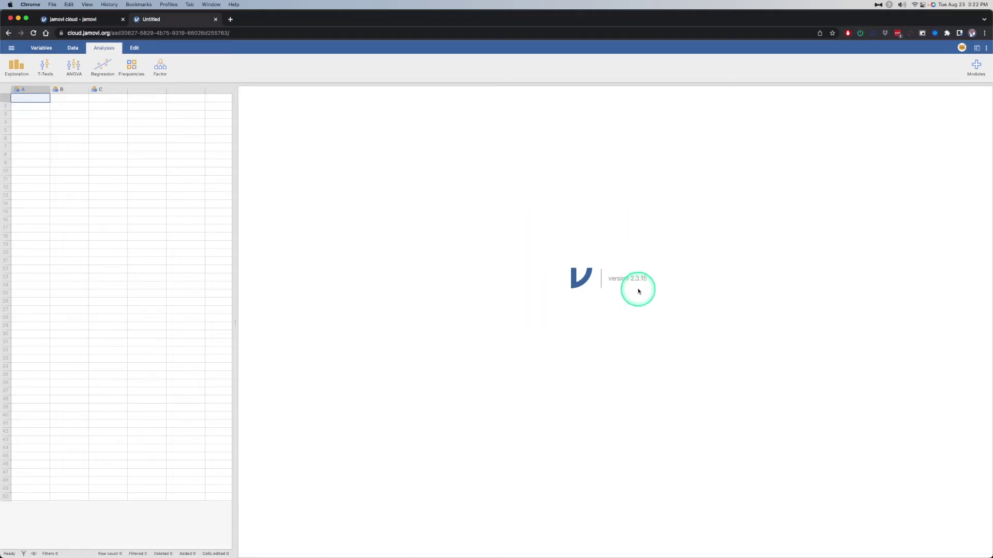
Step: Show the keyboard shortcut badges on the tabs of the untitled session
{"action": "key", "text": "alt"}
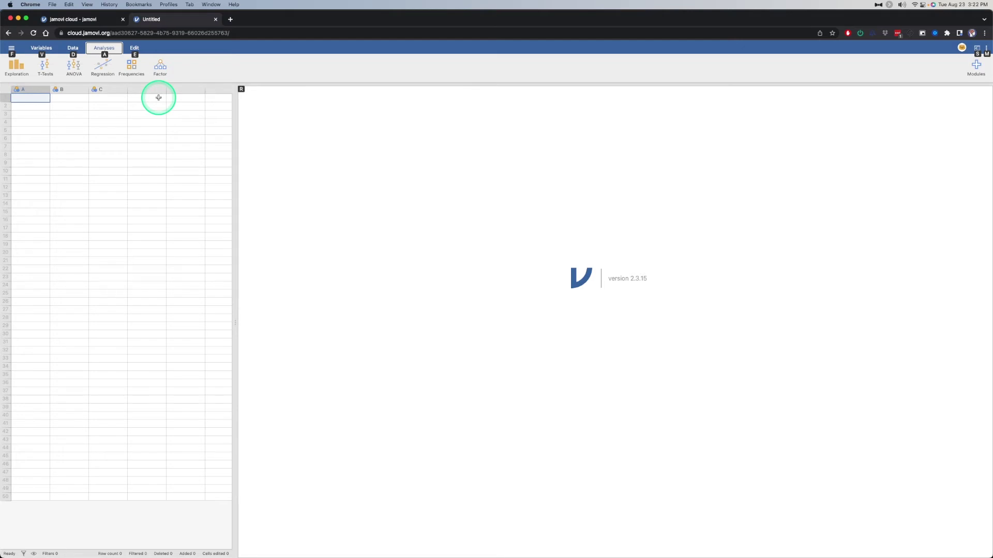
{"action": "left_click", "coordinate": [962, 48]}
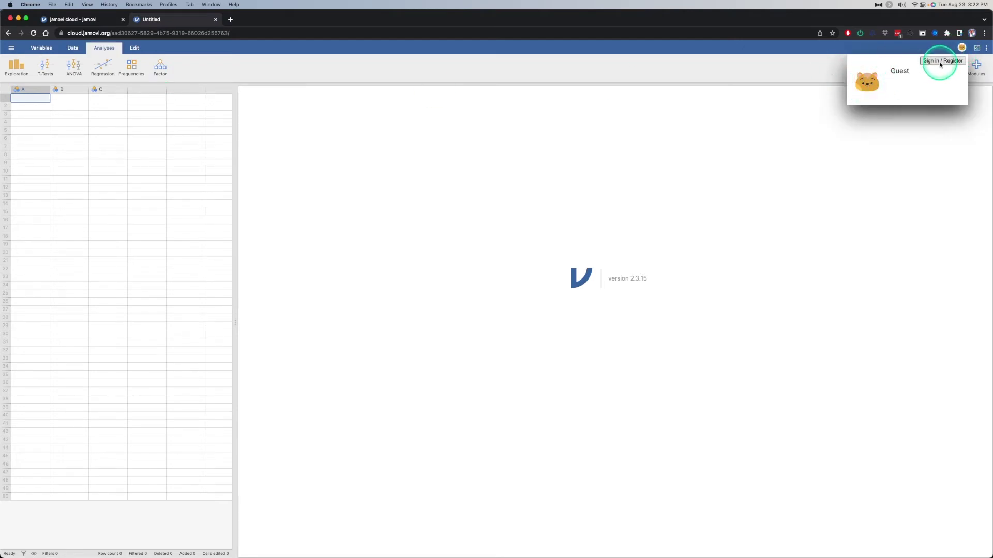
{"action": "left_click", "coordinate": [859, 145]}
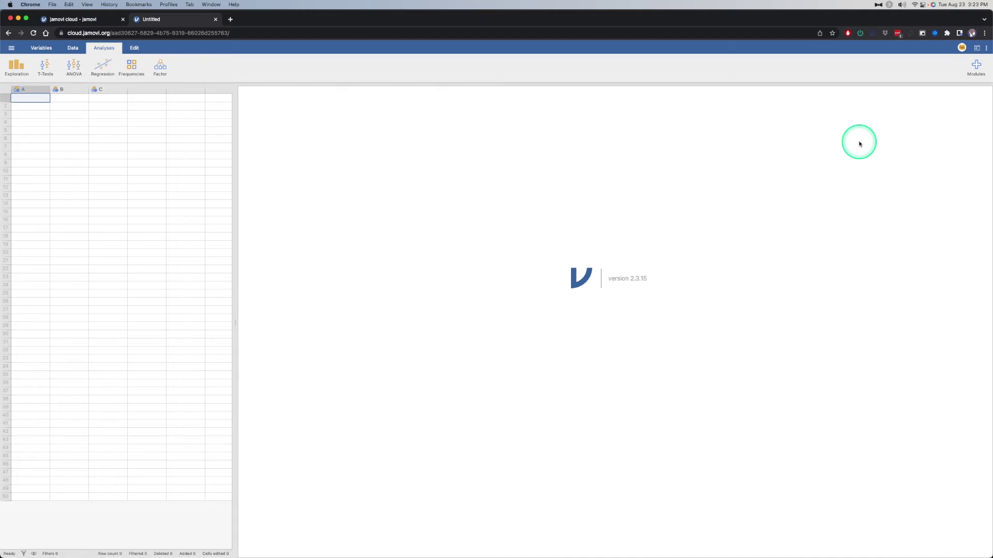
Step: Open Modules > Manage installed and compare the Available and Installed module lists
{"action": "left_click", "coordinate": [976, 66]}
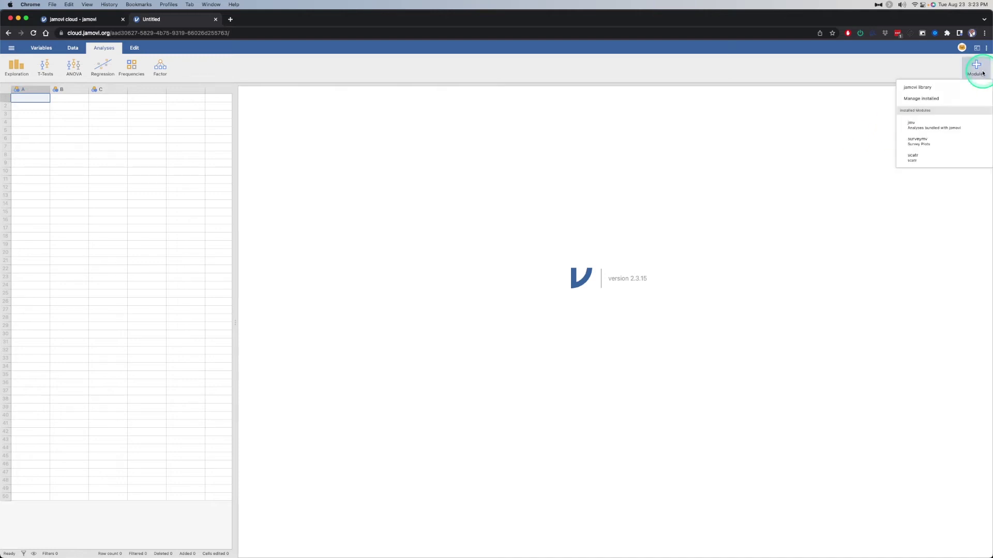
{"action": "left_click", "coordinate": [925, 99]}
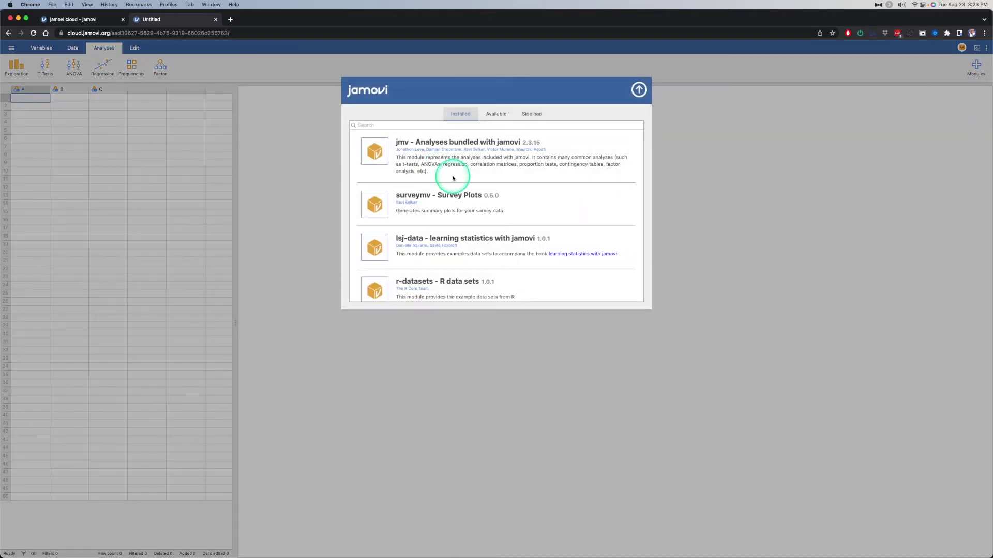
{"action": "scroll", "coordinate": [538, 188], "scroll_direction": "down", "scroll_amount": 2}
{"action": "scroll", "coordinate": [538, 188], "scroll_direction": "up", "scroll_amount": 3}
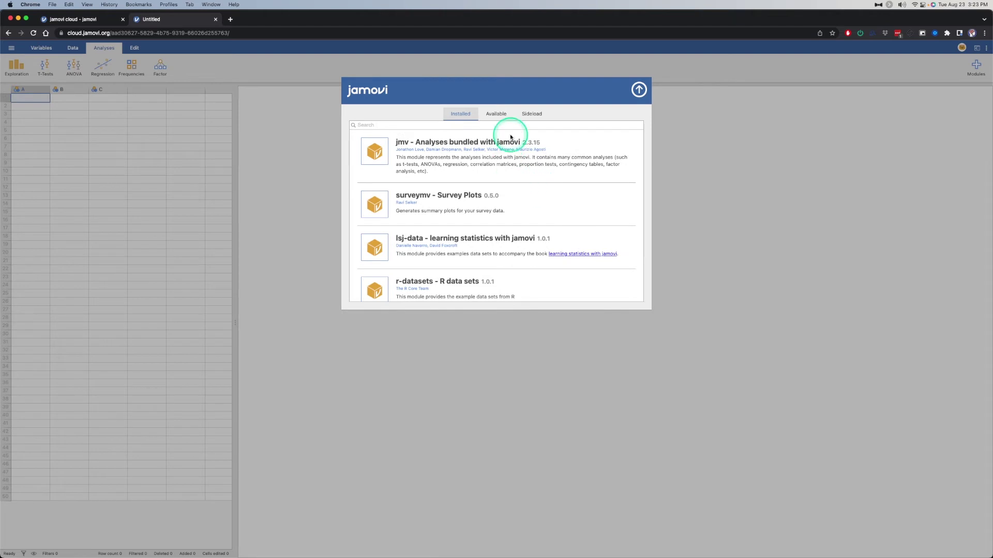
{"action": "left_click", "coordinate": [497, 114]}
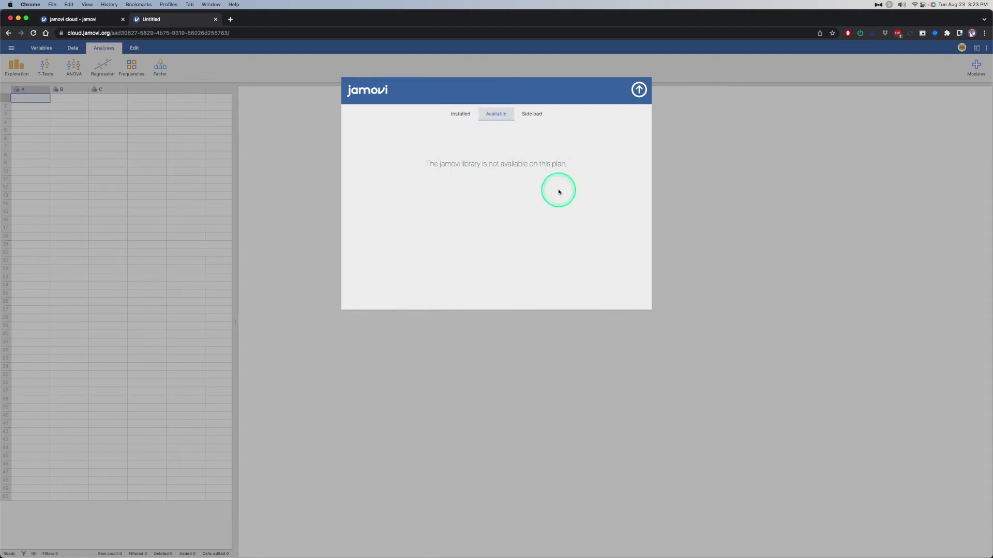
{"action": "left_click", "coordinate": [459, 113]}
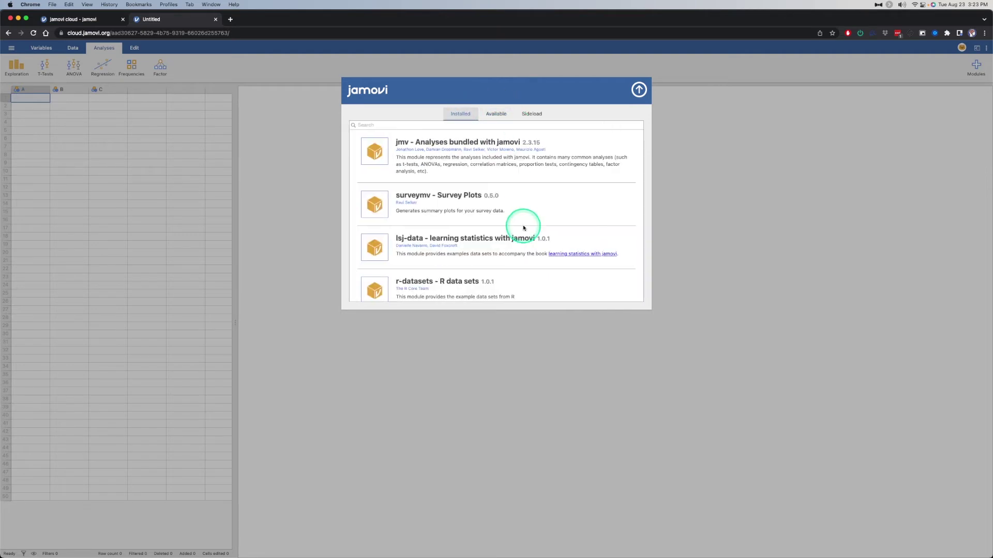
{"action": "scroll", "coordinate": [537, 219], "scroll_direction": "down", "scroll_amount": 3}
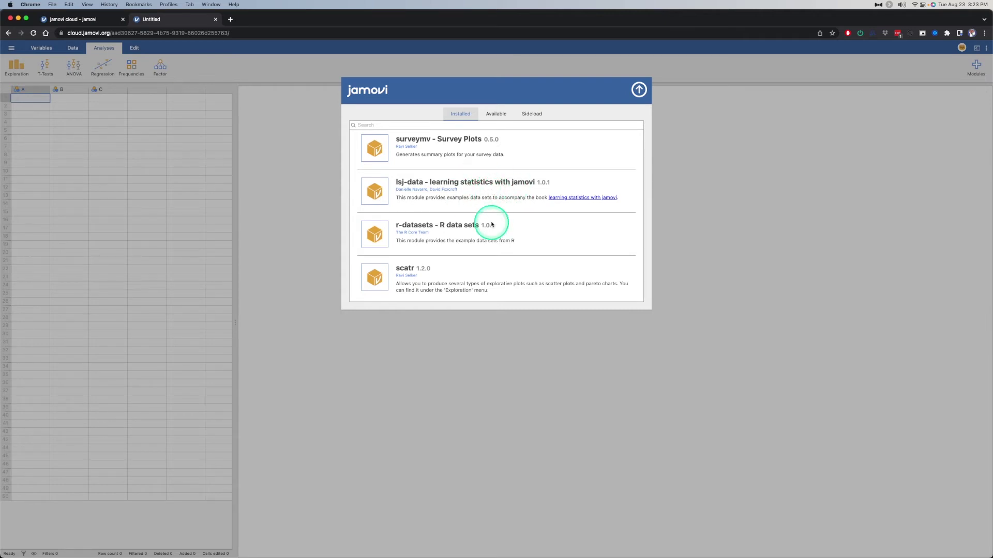
{"action": "scroll", "coordinate": [498, 261], "scroll_direction": "up", "scroll_amount": 2}
{"action": "scroll", "coordinate": [498, 262], "scroll_direction": "down", "scroll_amount": 2}
{"action": "scroll", "coordinate": [461, 255], "scroll_direction": "up", "scroll_amount": 3}
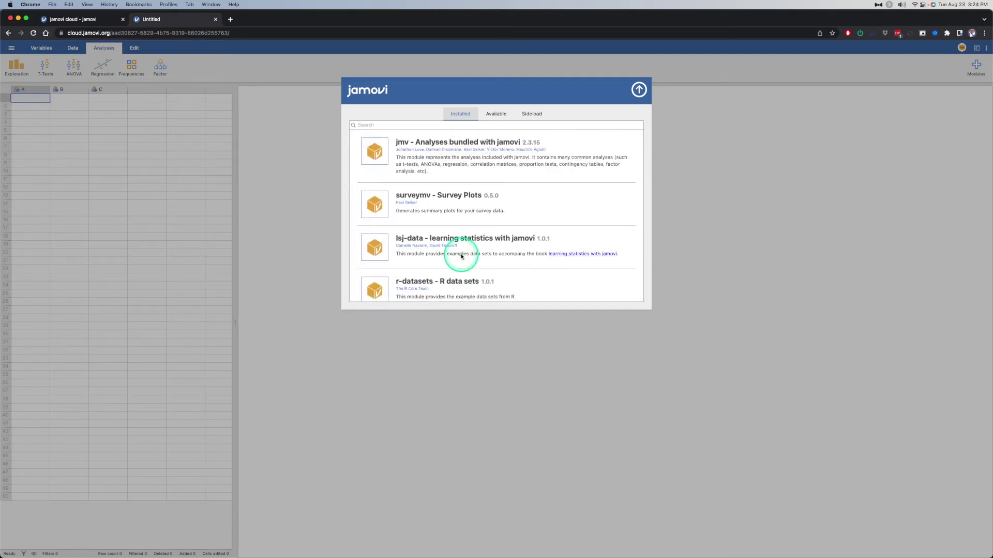
Step: Check the Sideload tab, review the installed modules again, and close the modules manager
{"action": "left_click", "coordinate": [533, 113]}
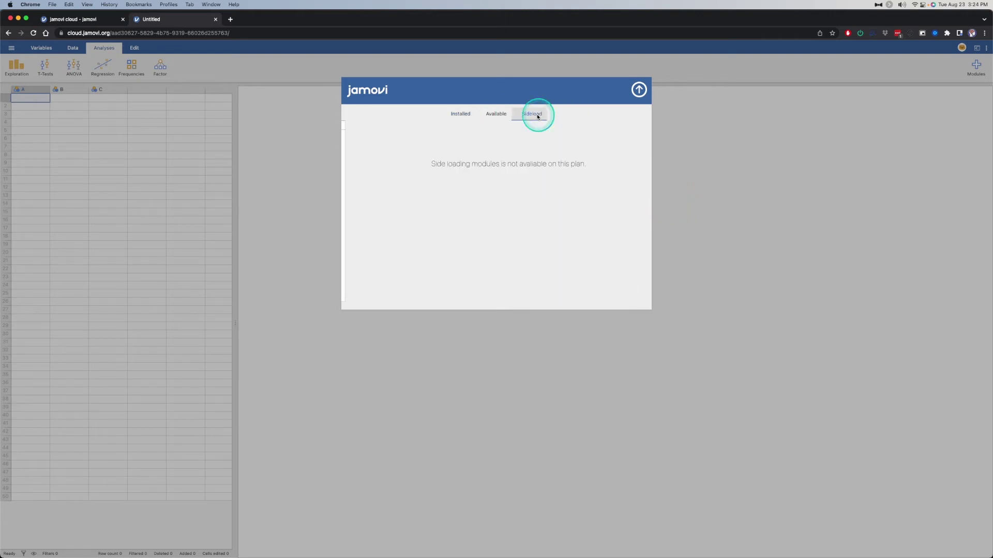
{"action": "left_click", "coordinate": [472, 115]}
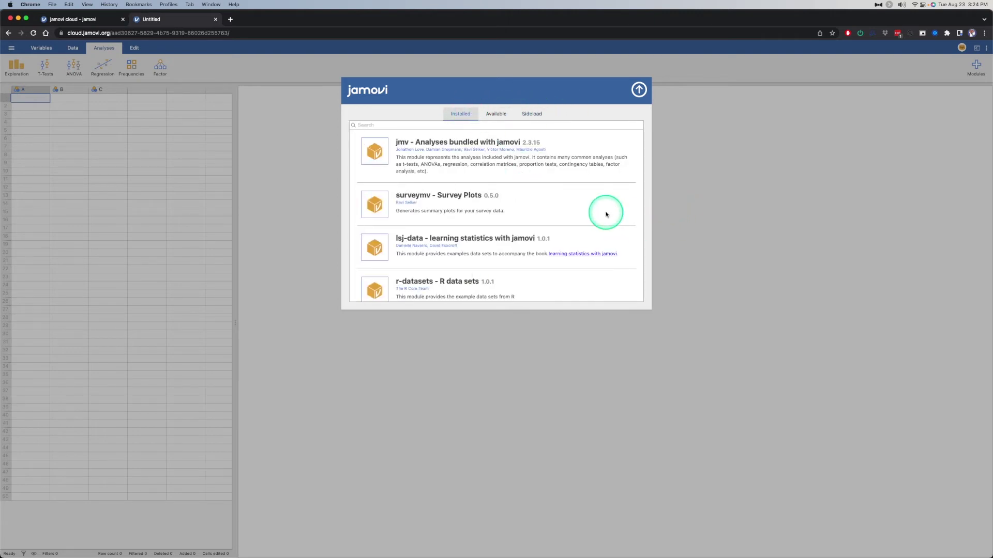
{"action": "scroll", "coordinate": [600, 206], "scroll_direction": "down", "scroll_amount": 2}
{"action": "scroll", "coordinate": [594, 200], "scroll_direction": "up", "scroll_amount": 2}
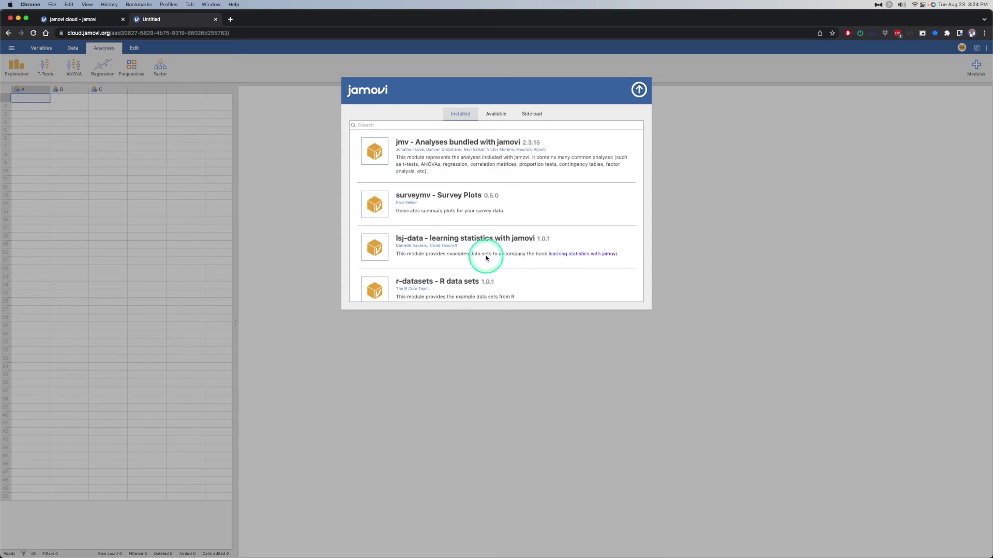
{"action": "scroll", "coordinate": [517, 240], "scroll_direction": "down", "scroll_amount": 2}
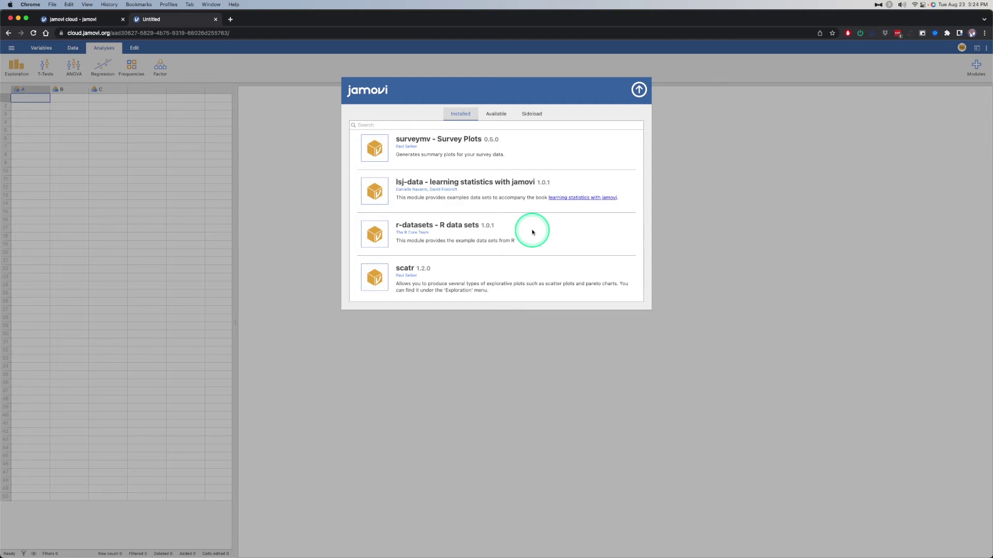
{"action": "scroll", "coordinate": [500, 190], "scroll_direction": "up", "scroll_amount": 1}
{"action": "scroll", "coordinate": [500, 190], "scroll_direction": "down", "scroll_amount": 1}
{"action": "left_click", "coordinate": [639, 90]}
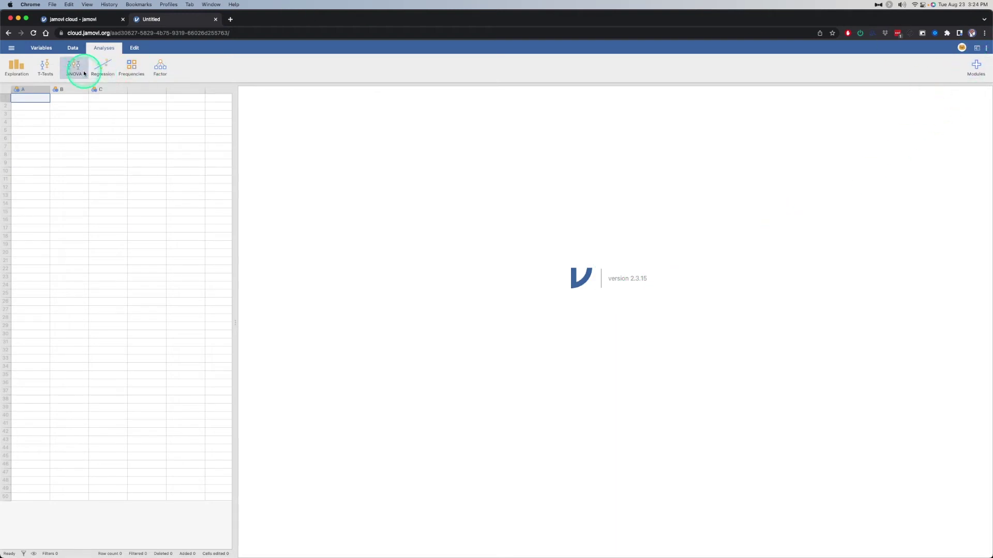
Step: Look over the ANOVA analyses menu, then bring up the main file menu
{"action": "left_click", "coordinate": [64, 70]}
{"action": "mouse_move", "coordinate": [158, 68]}
{"action": "left_click", "coordinate": [12, 47]}
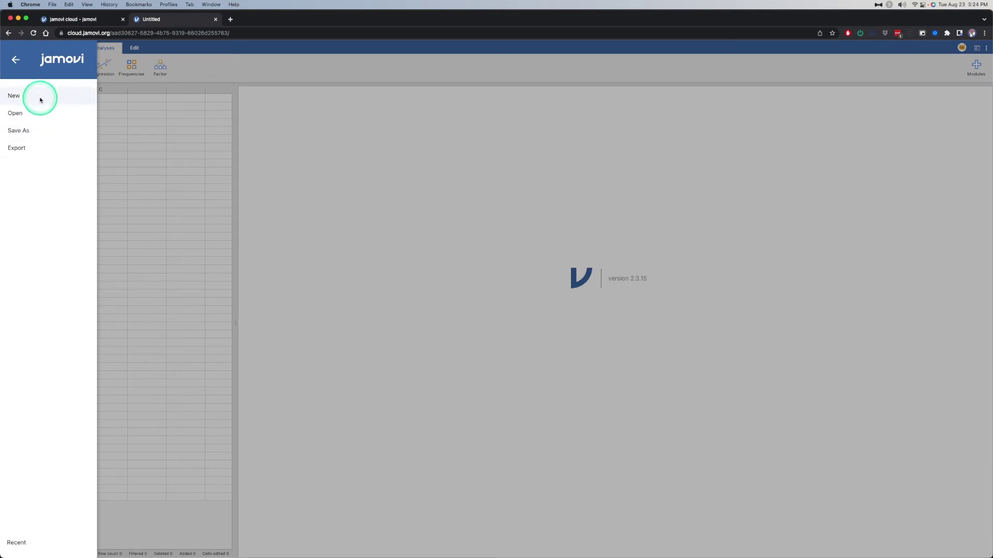
Step: Cancel the This Device file picker and open the Data Library's 'learning statistics with jamovi' folder
{"action": "left_click", "coordinate": [35, 112]}
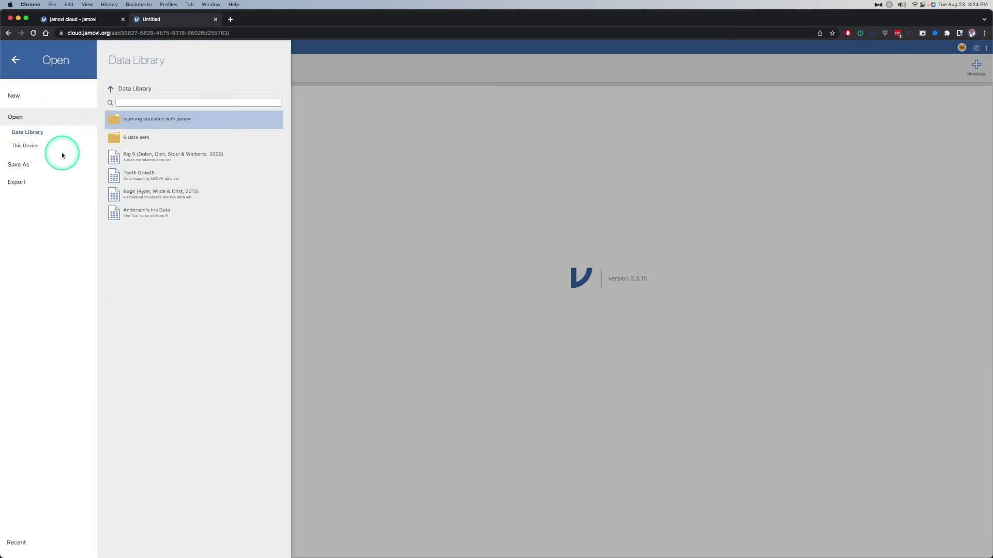
{"action": "left_click", "coordinate": [37, 146]}
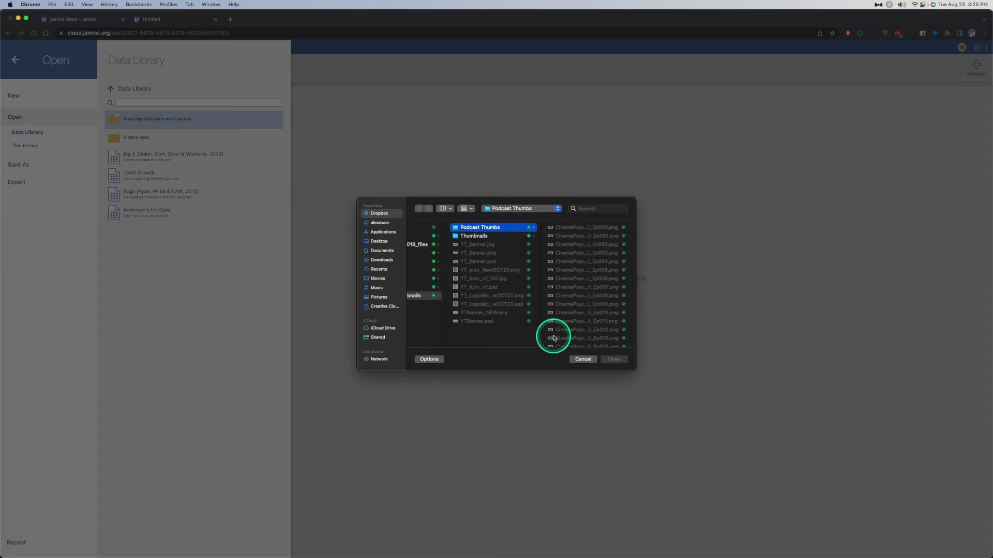
{"action": "left_click", "coordinate": [583, 359]}
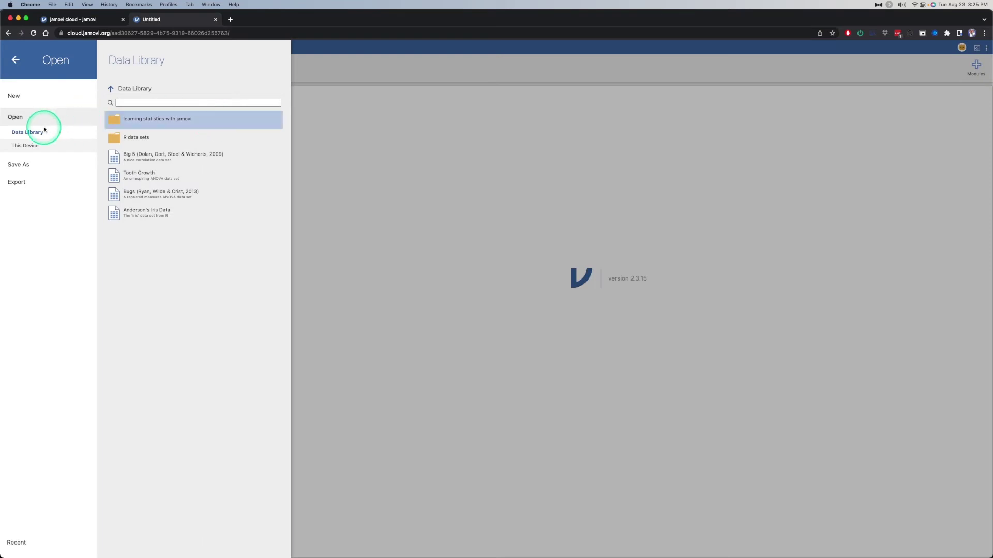
{"action": "left_click", "coordinate": [154, 124]}
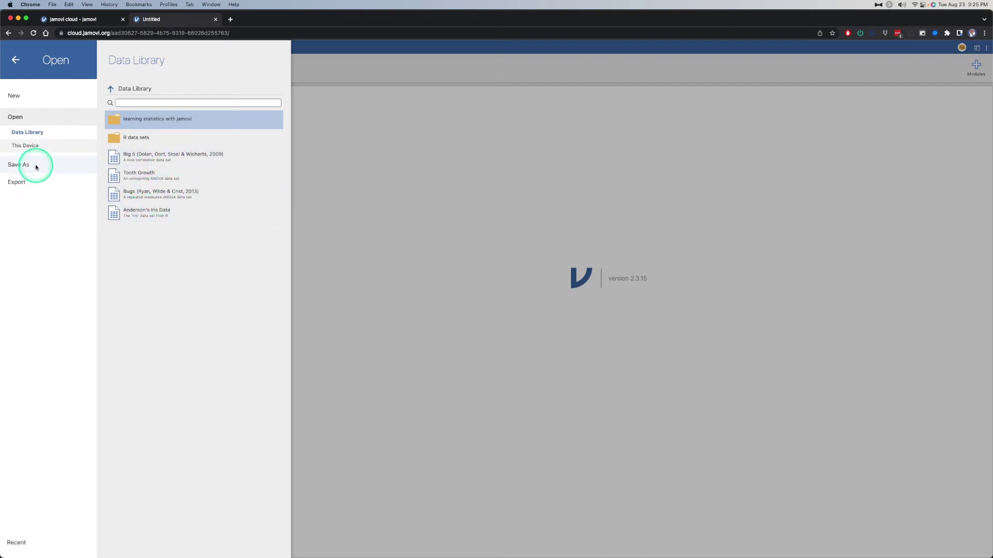
Step: Review the Export > Download formats keeping PDF, then close the file panel
{"action": "left_click", "coordinate": [18, 182]}
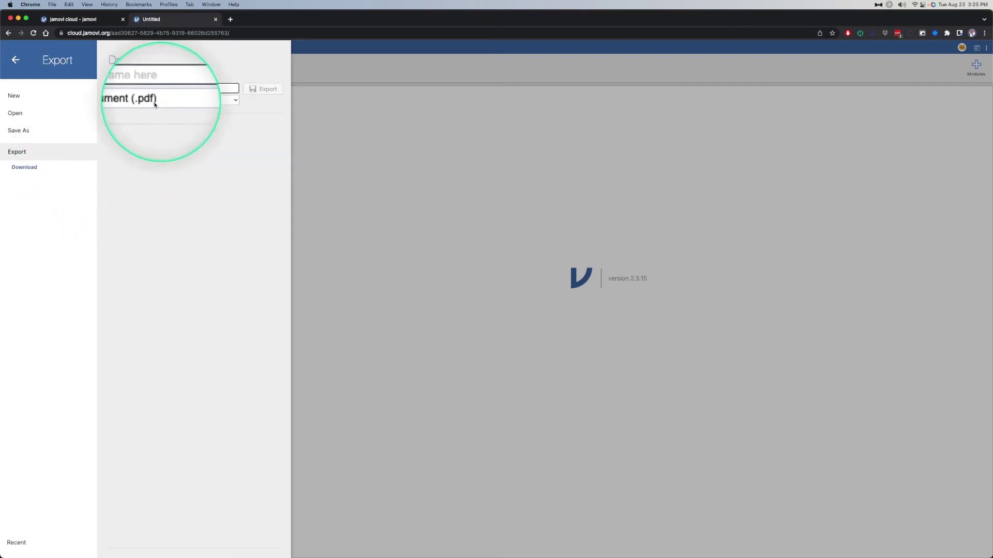
{"action": "left_click", "coordinate": [212, 101]}
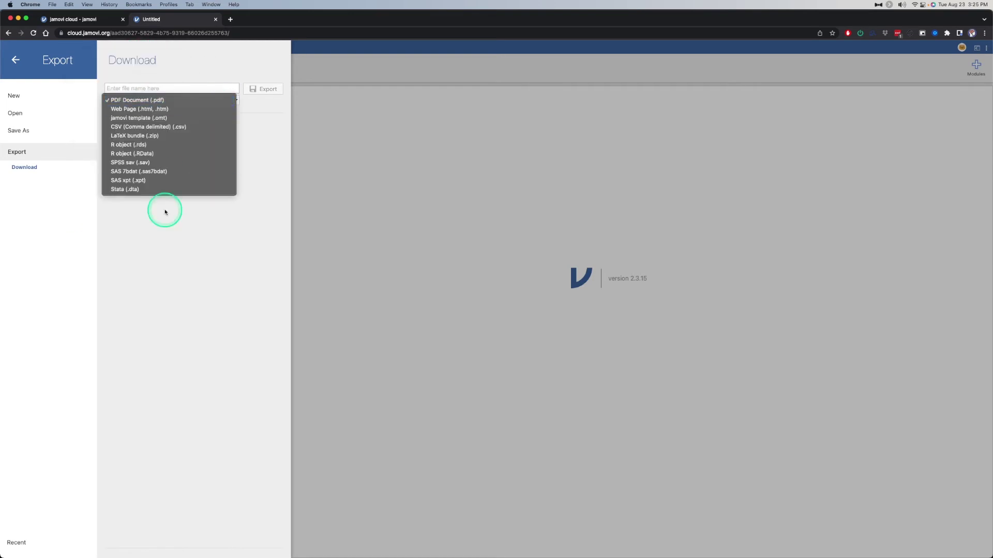
{"action": "left_click", "coordinate": [77, 207]}
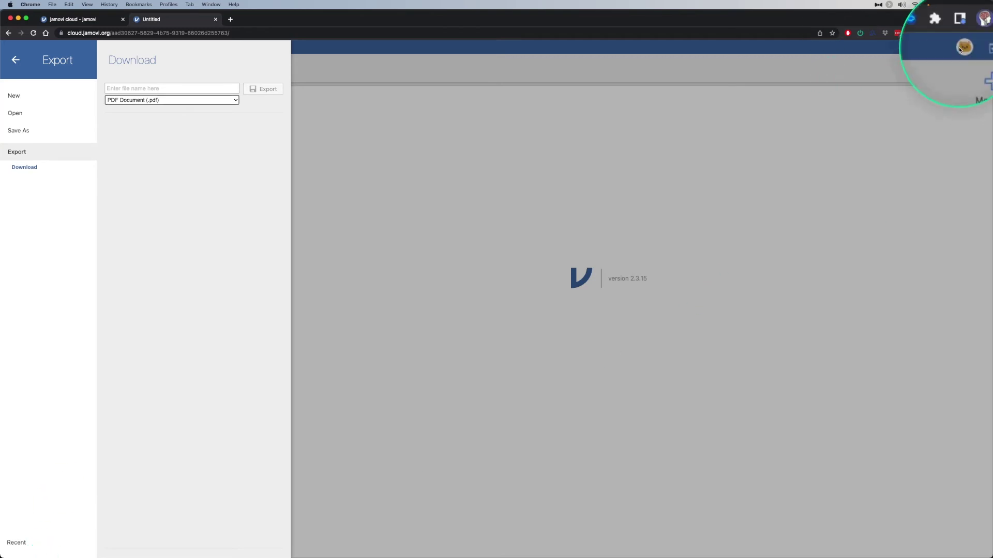
{"action": "left_click", "coordinate": [725, 156]}
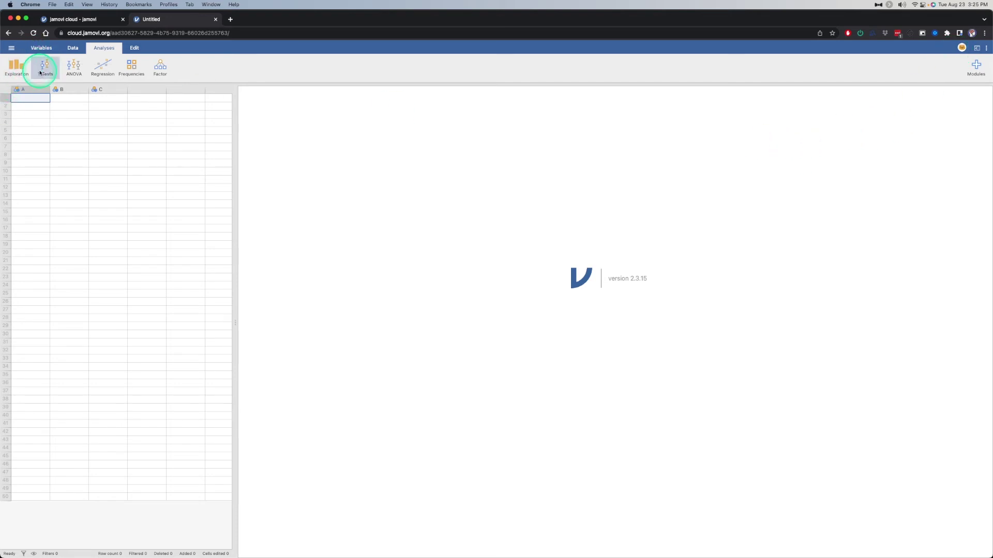
Step: Load the Big 5 dataset from the Data Library and widen the data grid
{"action": "left_click", "coordinate": [12, 47]}
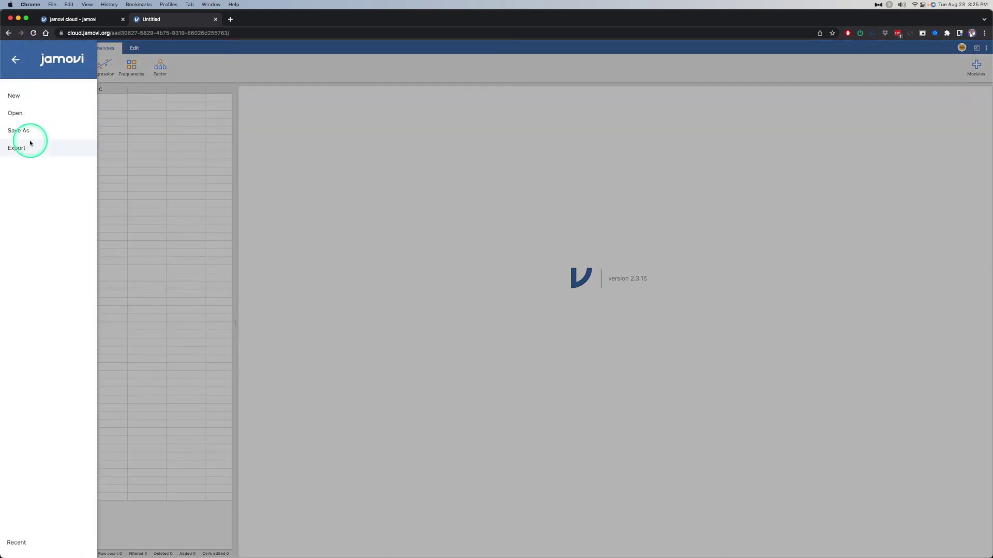
{"action": "left_click", "coordinate": [38, 112]}
{"action": "left_click", "coordinate": [222, 162]}
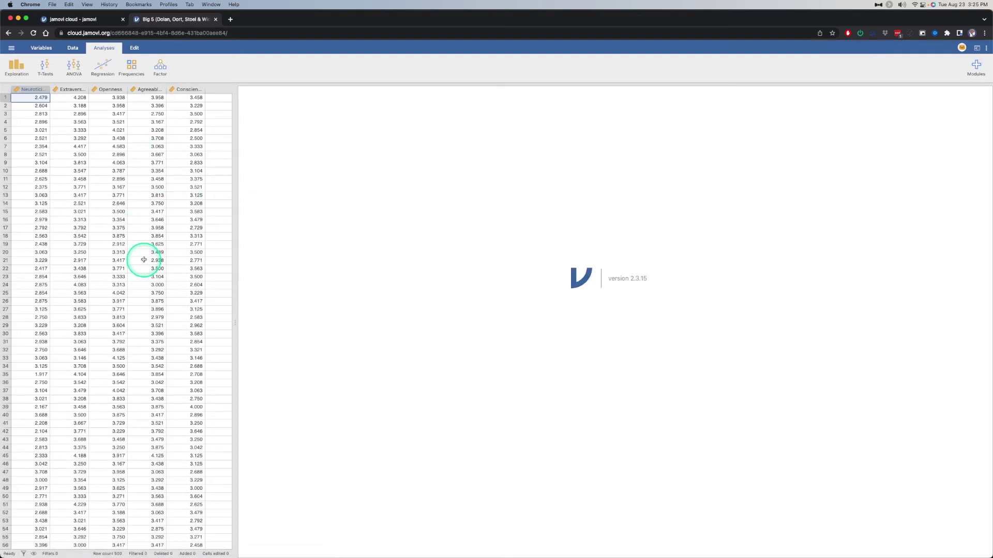
{"action": "left_click_drag", "start_coordinate": [235, 321], "coordinate": [398, 339]}
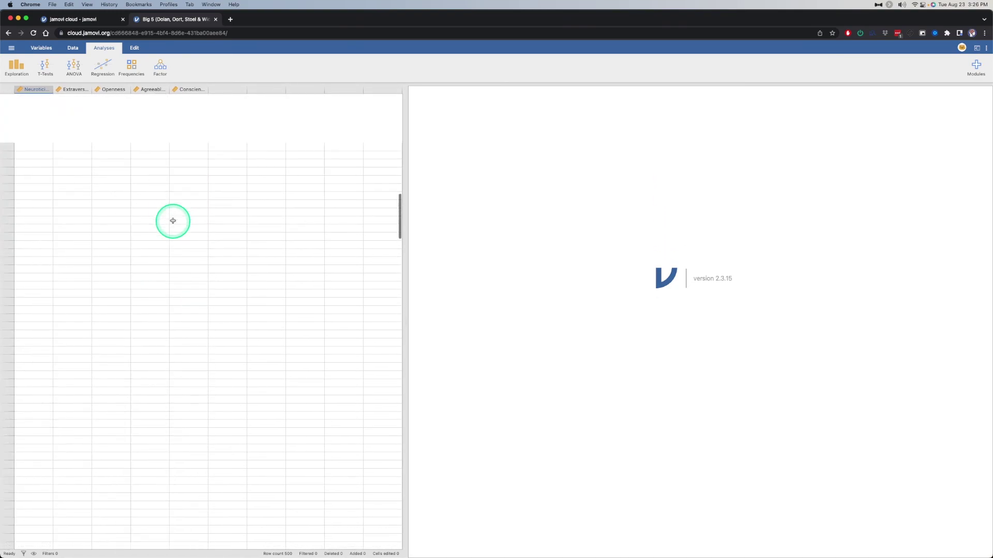
Step: Narrow the data grid and add a Regression > Correlation Matrix analysis
{"action": "scroll", "coordinate": [172, 221], "scroll_direction": "up", "scroll_amount": 20}
{"action": "left_click_drag", "start_coordinate": [407, 324], "coordinate": [249, 228]}
{"action": "left_click", "coordinate": [105, 67]}
{"action": "left_click", "coordinate": [120, 96]}
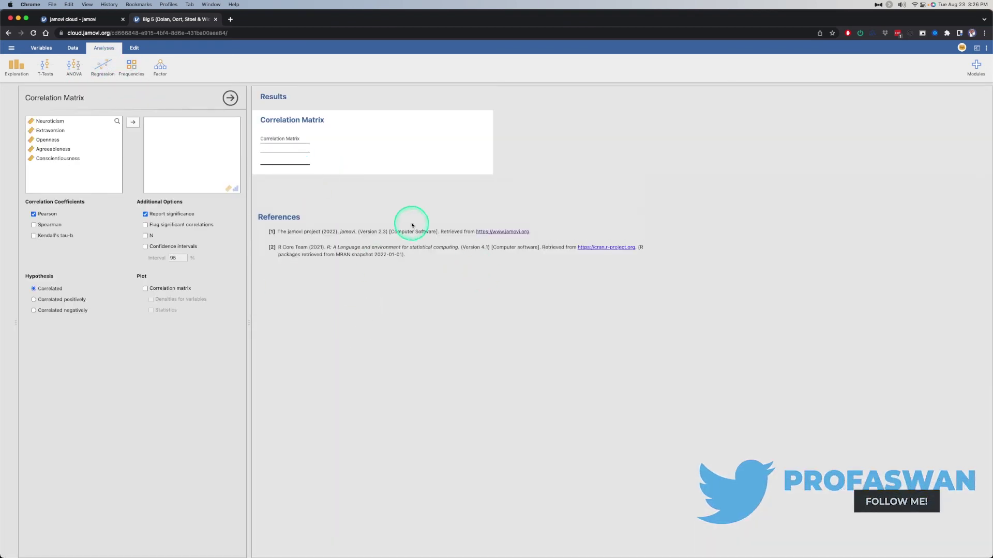
Step: Set References to Hidden in the application settings and return to the data
{"action": "left_click", "coordinate": [986, 48]}
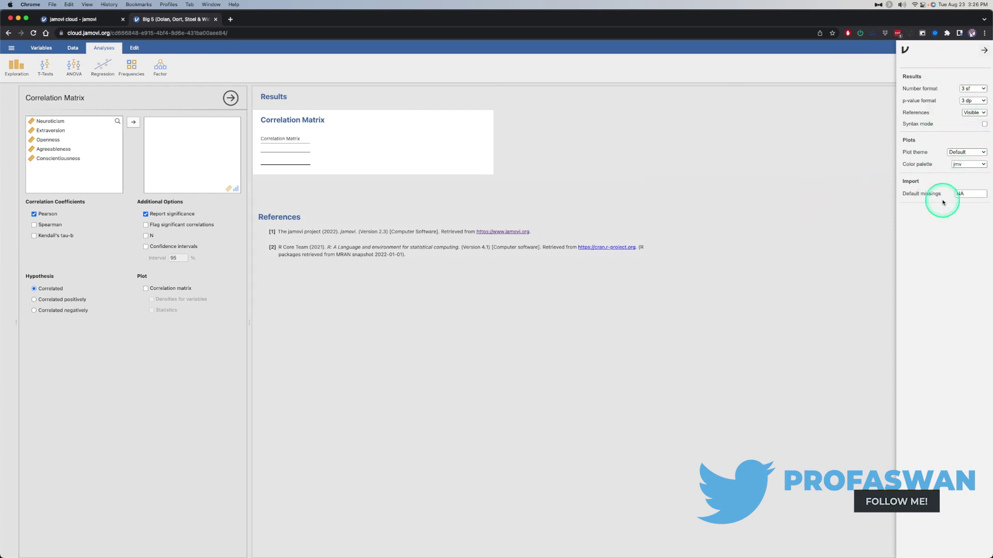
{"action": "left_click", "coordinate": [973, 113]}
{"action": "left_click", "coordinate": [972, 124]}
{"action": "left_click", "coordinate": [709, 265]}
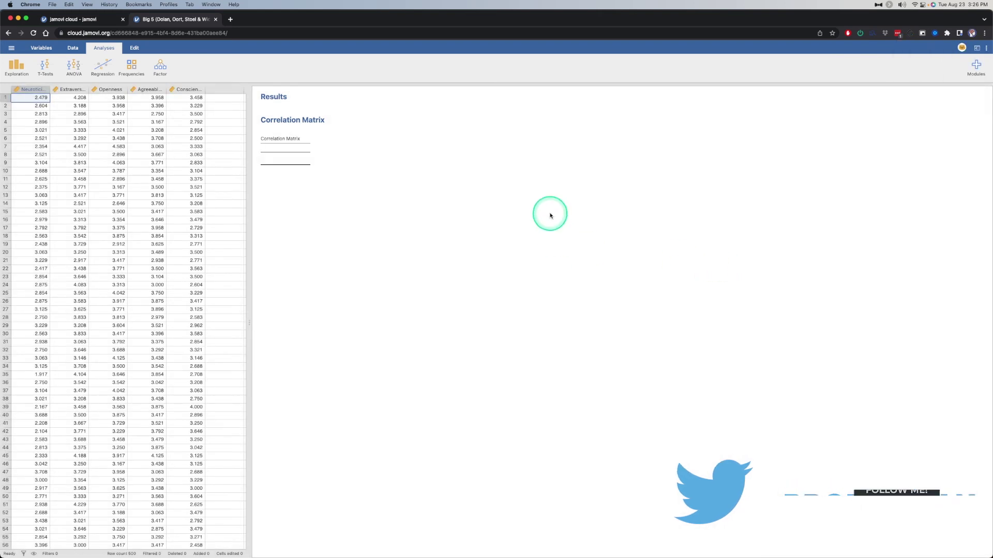
Step: Move all five personality variables, Neuroticism through Conscientiousness, into the correlation matrix
{"action": "left_click", "coordinate": [271, 123]}
{"action": "left_click", "coordinate": [67, 123]}
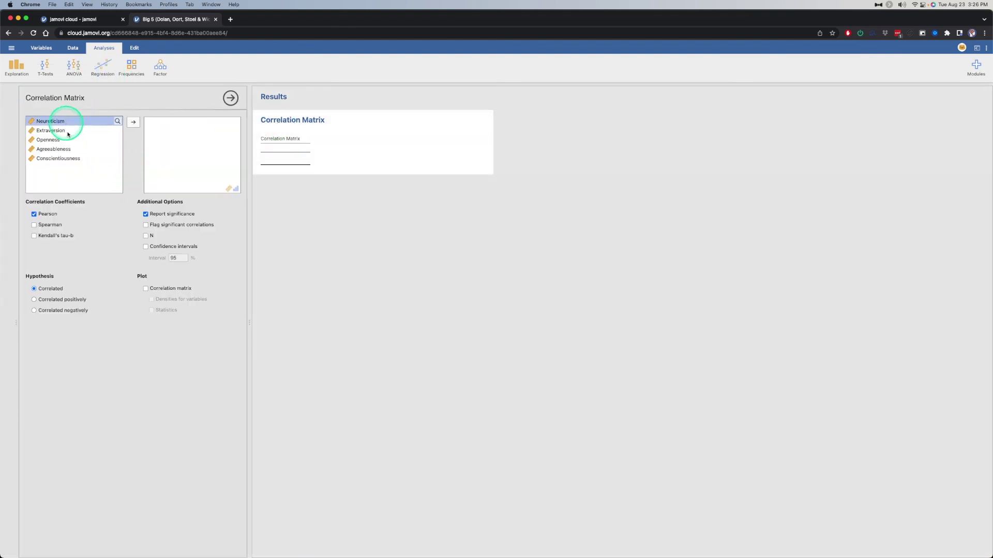
{"action": "left_click", "coordinate": [71, 158], "text": "shift"}
{"action": "left_click_drag", "start_coordinate": [70, 158], "coordinate": [207, 171]}
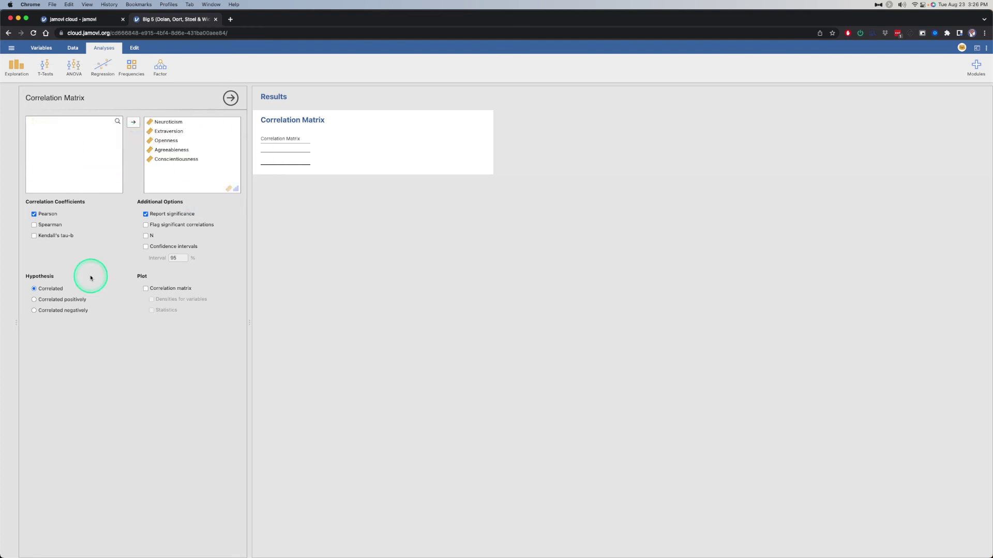
Step: Flag significant correlations, add N and confidence intervals, and plot the matrix with densities and statistics
{"action": "left_click", "coordinate": [150, 225]}
{"action": "left_click", "coordinate": [150, 235]}
{"action": "left_click", "coordinate": [175, 247]}
{"action": "left_click", "coordinate": [182, 288]}
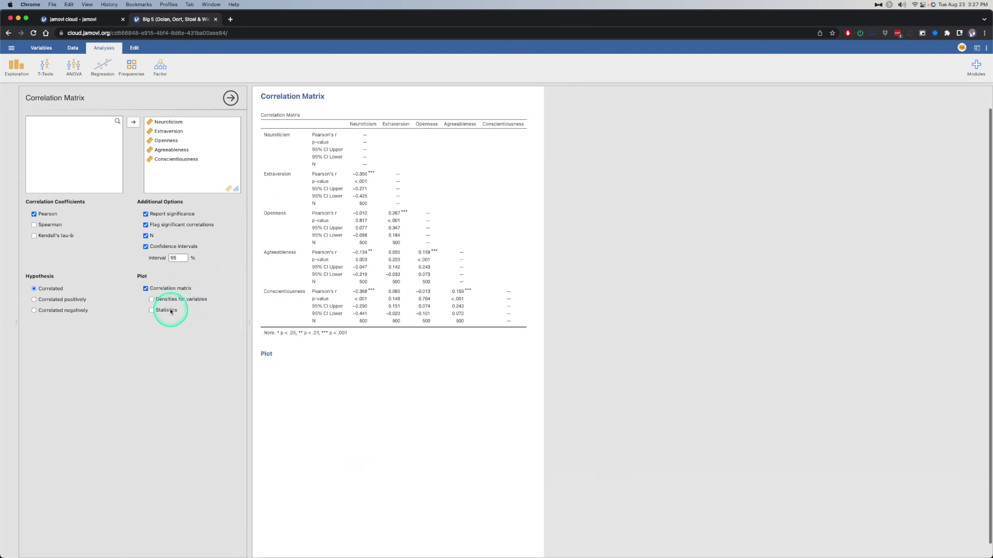
{"action": "left_click", "coordinate": [173, 299]}
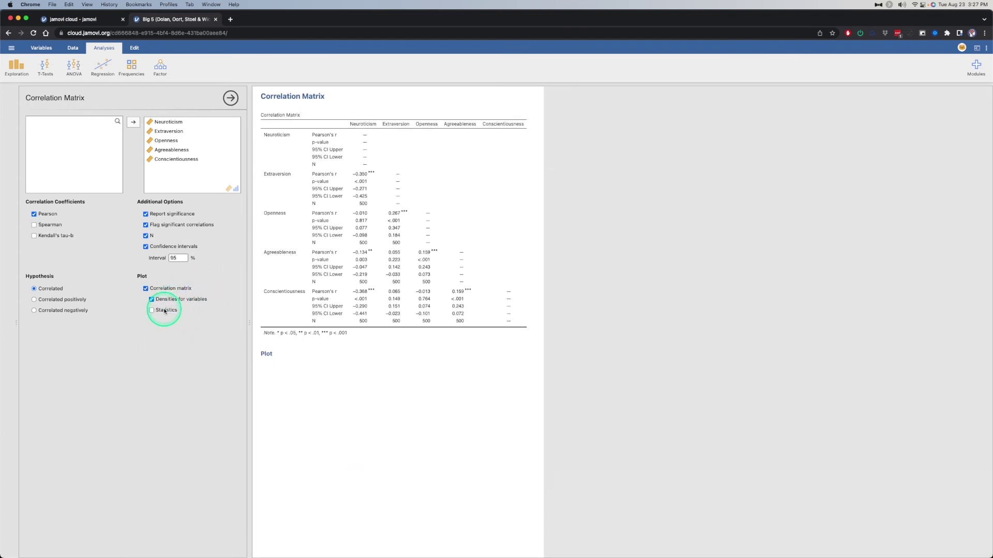
{"action": "left_click", "coordinate": [164, 311]}
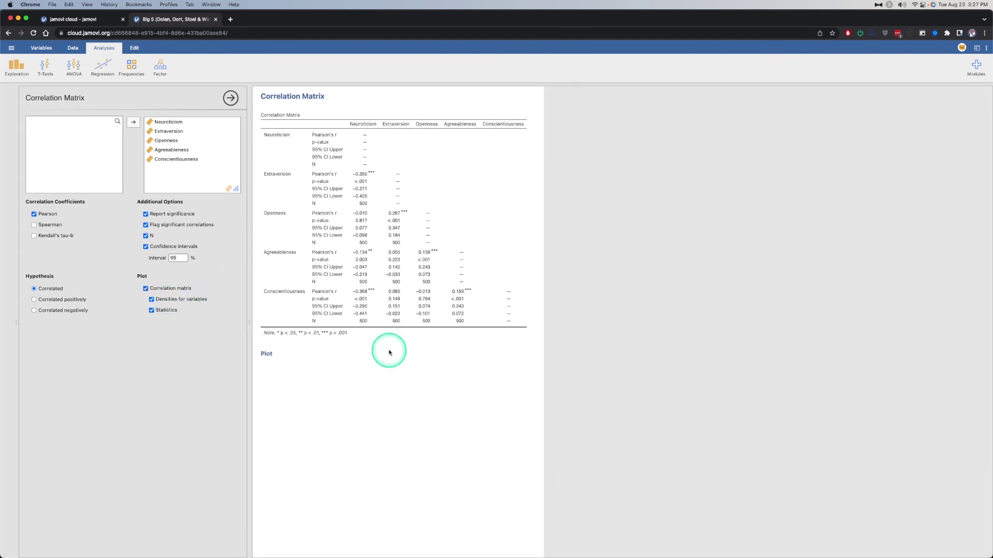
Step: Scroll the results down to view the five-trait pairs plot with densities and correlation values
{"action": "scroll", "coordinate": [383, 354], "scroll_direction": "down", "scroll_amount": 1}
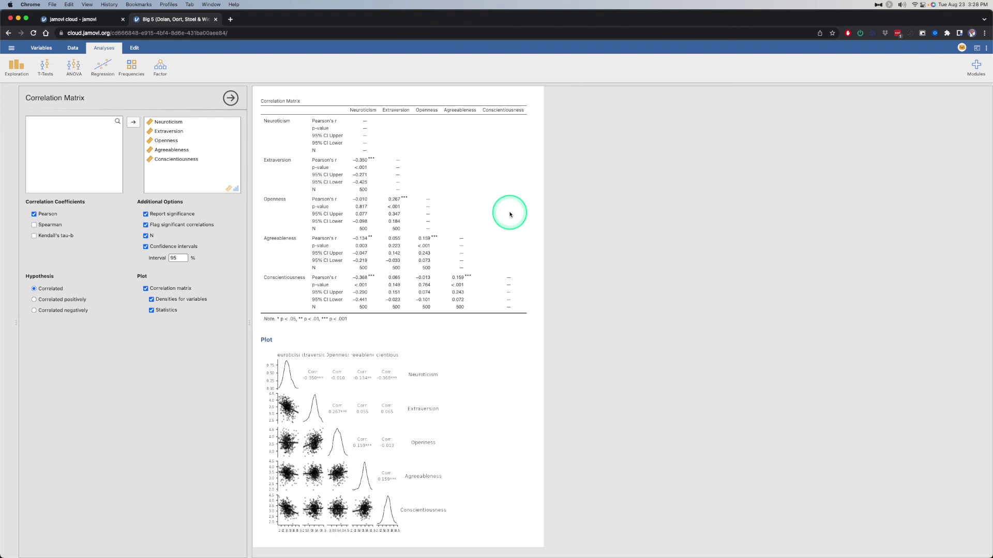
Step: Return to the 'jamovi cloud - jamovi' browser tab showing the beta landing page
{"action": "left_click", "coordinate": [93, 20]}
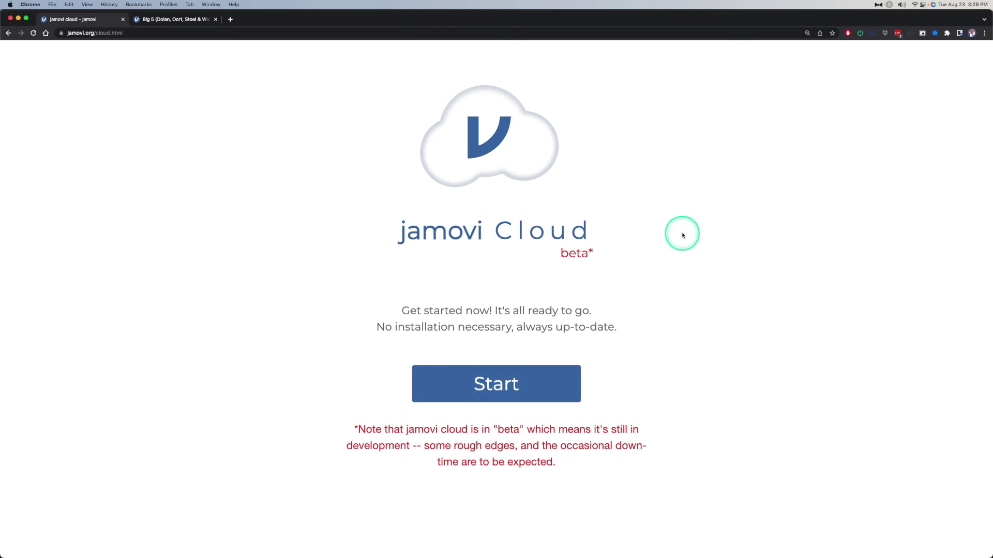